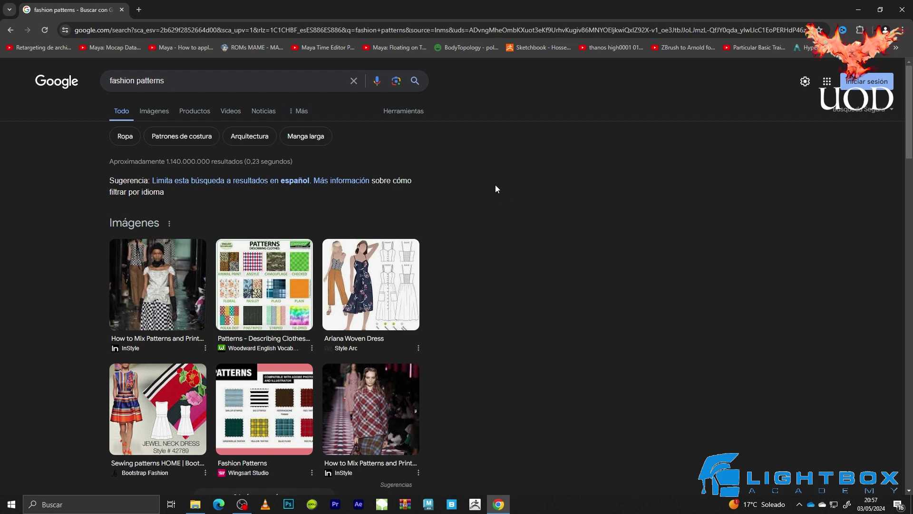
# Step: Show the Google image results for fashion patterns
pyautogui.click(155, 112)
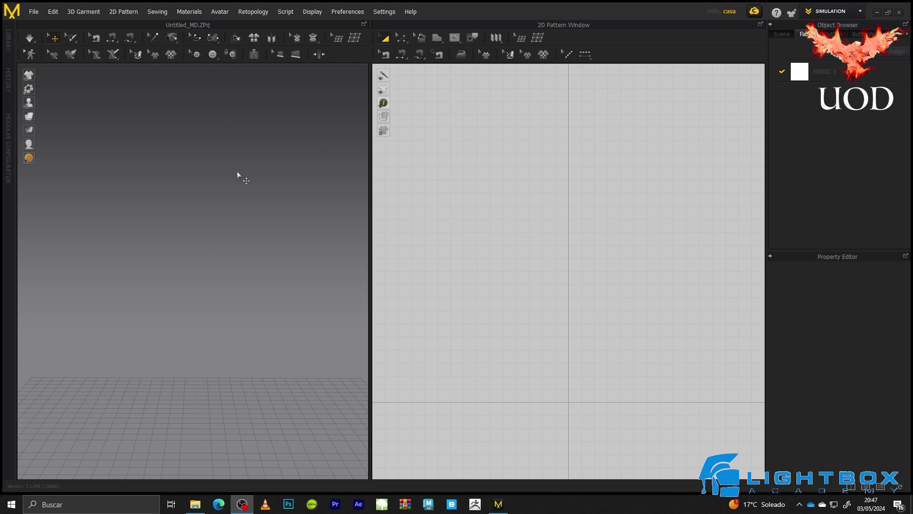
# Step: Add the MV2_Henry avatar to the Marvelous Designer scene
pyautogui.click(237, 189)
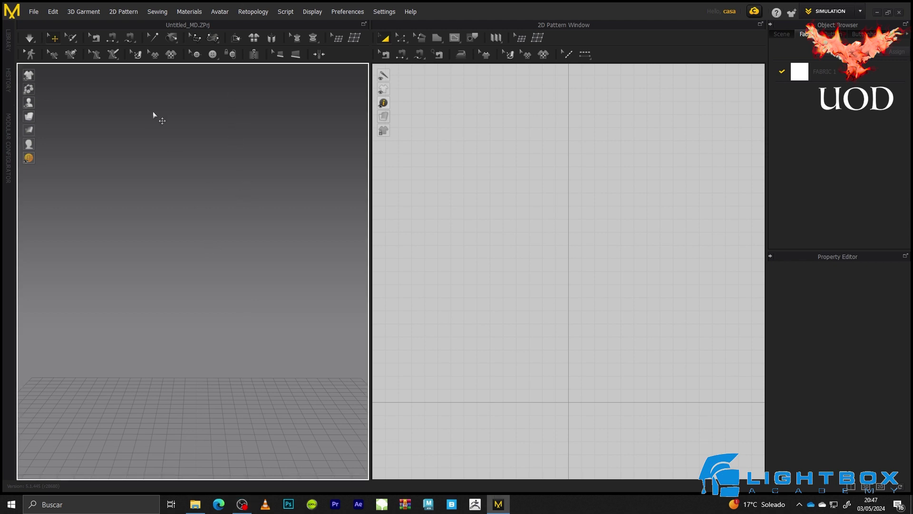
pyautogui.click(34, 11)
pyautogui.moveTo(38, 51)
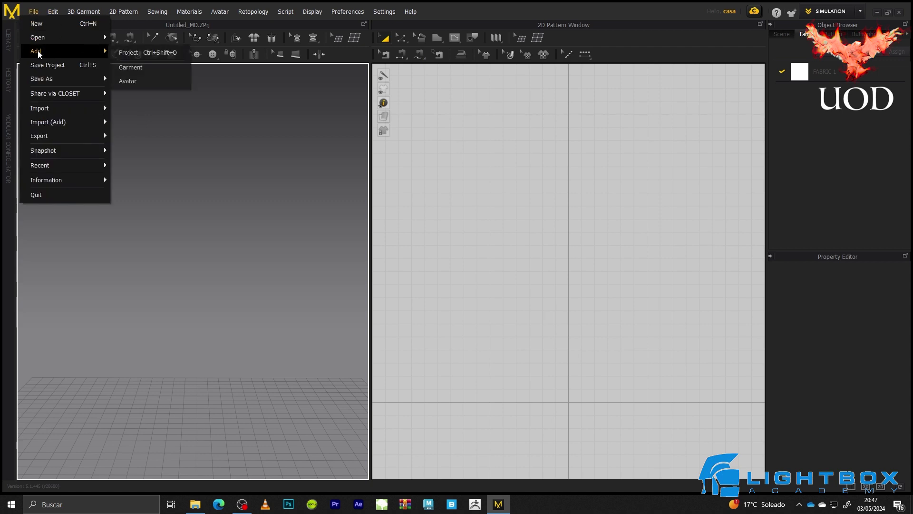
pyautogui.click(162, 79)
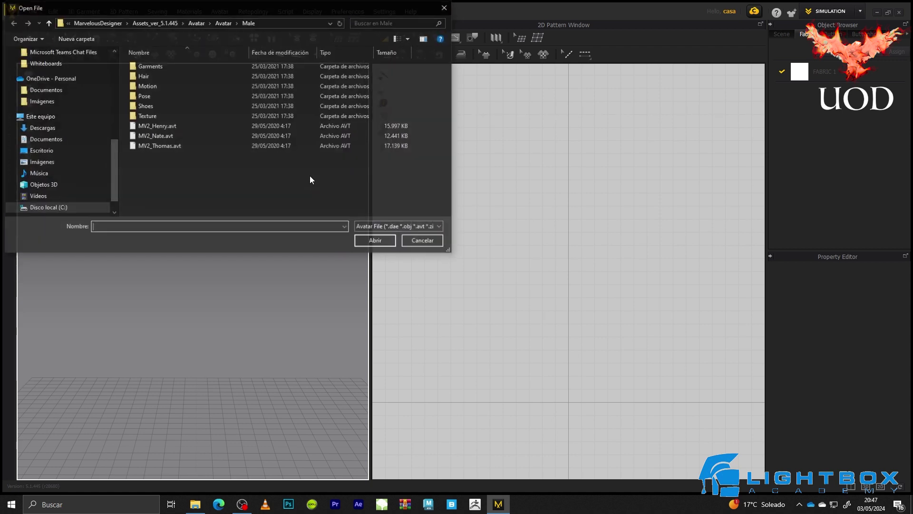
pyautogui.doubleClick(177, 126)
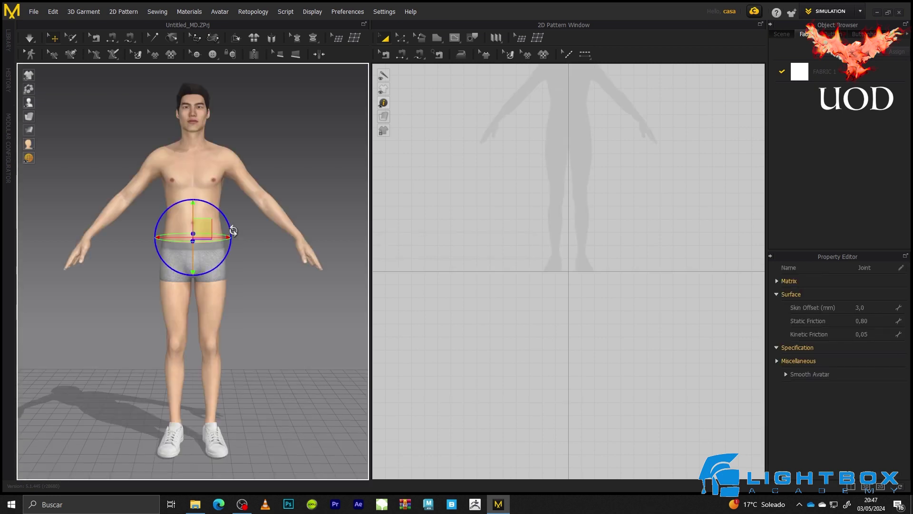
# Step: Pan and zoom the 2D window to centre on the avatar's silhouette
pyautogui.click(635, 170)
pyautogui.moveTo(632, 126); pyautogui.dragTo(607, 270, button='middle')
pyautogui.scroll(3, 571, 158)
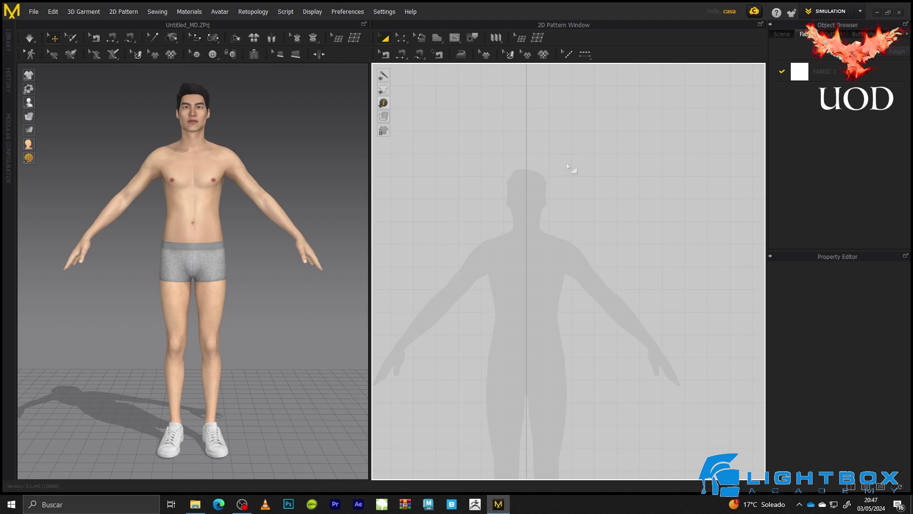
pyautogui.moveTo(548, 194); pyautogui.dragTo(515, 161, button='middle')
pyautogui.scroll(1, 587, 142)
pyautogui.scroll(-2, 586, 142)
# Step: Start a polygon pattern outline, then undo it
pyautogui.press('s')
pyautogui.moveTo(490, 124); pyautogui.dragTo(539, 356)
pyautogui.click(669, 180)
pyautogui.click(551, 128)
pyautogui.click(424, 227)
pyautogui.hotkey('ctrl', 'z')
pyautogui.hotkey('ctrl', 'z')
pyautogui.hotkey('ctrl', 'z')
pyautogui.hotkey('ctrl', 'z')
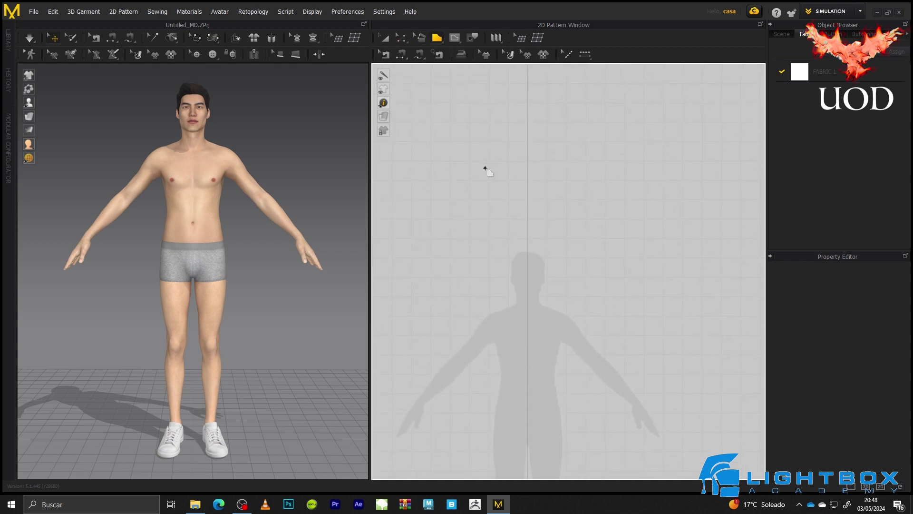
pyautogui.moveTo(592, 231); pyautogui.dragTo(470, 111, button='middle')
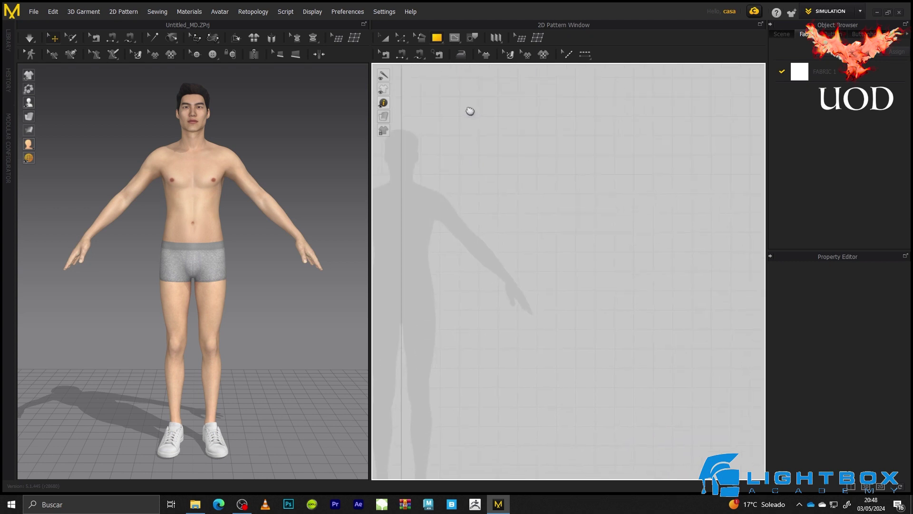
# Step: Draw a large rectangle pattern beside the avatar silhouette and select it with Transform Pattern
pyautogui.moveTo(465, 143); pyautogui.dragTo(722, 362)
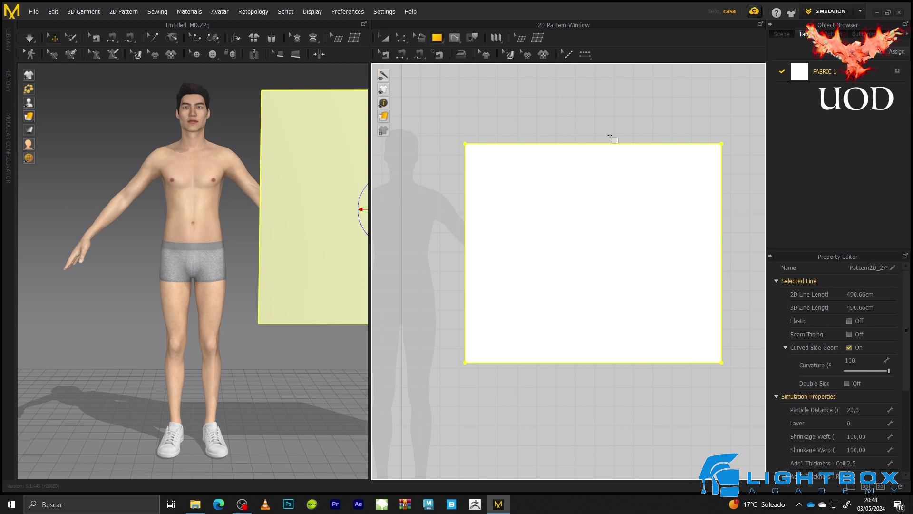
pyautogui.press('a')
pyautogui.click(577, 95)
pyautogui.click(592, 218)
pyautogui.press('Escape')
pyautogui.click(531, 185)
pyautogui.scroll(-2, 530, 179)
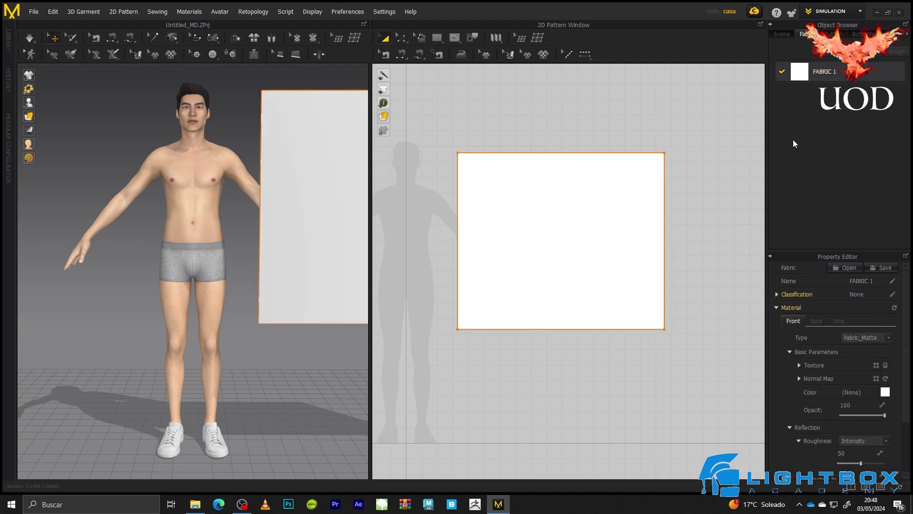
pyautogui.click(632, 105)
pyautogui.click(573, 205)
pyautogui.moveTo(24, 122)
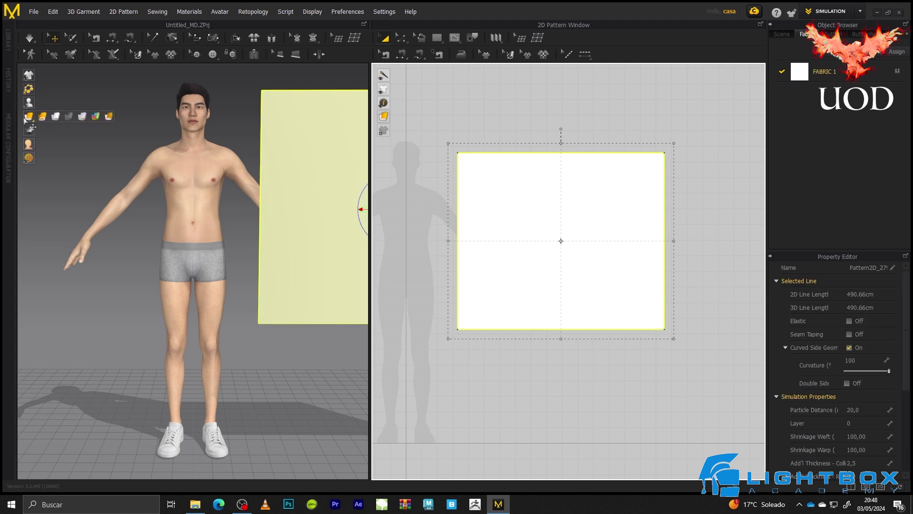
pyautogui.moveTo(244, 212); pyautogui.dragTo(231, 200, button='right')
pyautogui.moveTo(230, 201); pyautogui.dragTo(95, 199, button='middle')
pyautogui.moveTo(186, 321); pyautogui.dragTo(221, 336, button='right')
pyautogui.click(20, 114)
pyautogui.moveTo(29, 117)
pyautogui.click(233, 191)
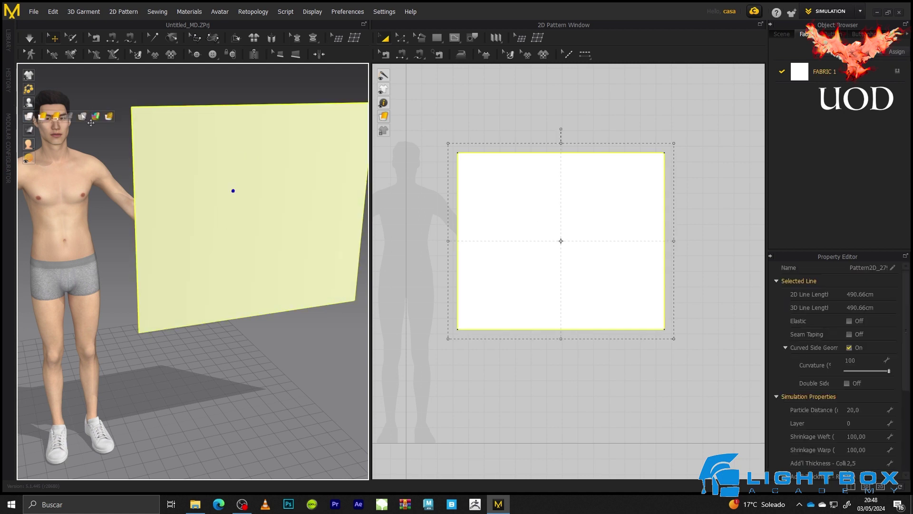
pyautogui.click(82, 117)
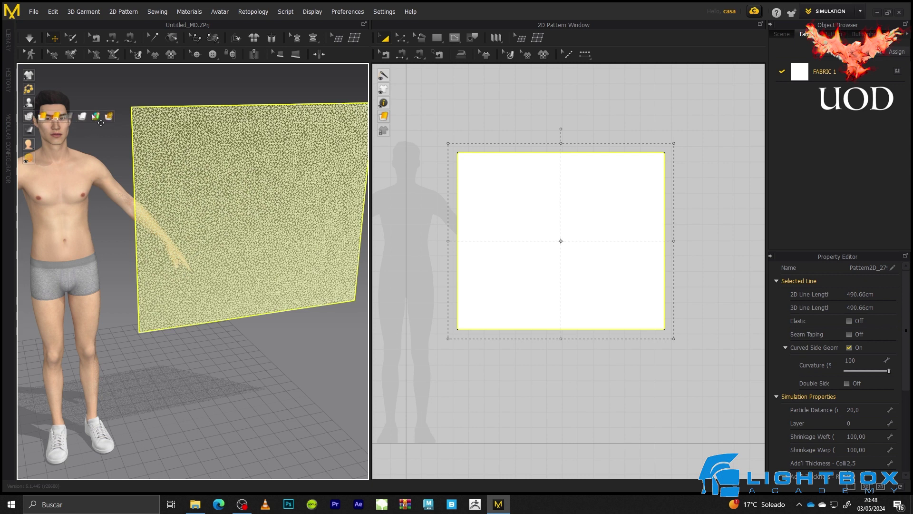
pyautogui.click(95, 116)
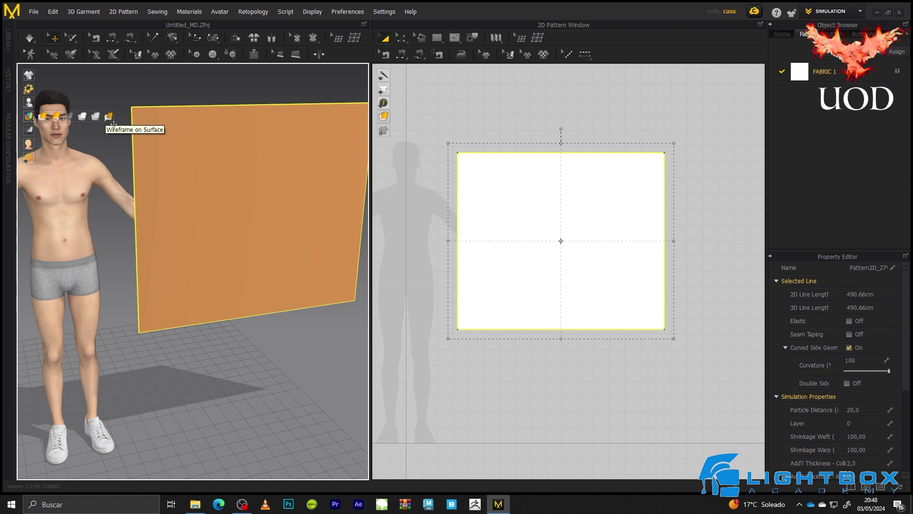
pyautogui.click(112, 122)
pyautogui.moveTo(29, 116)
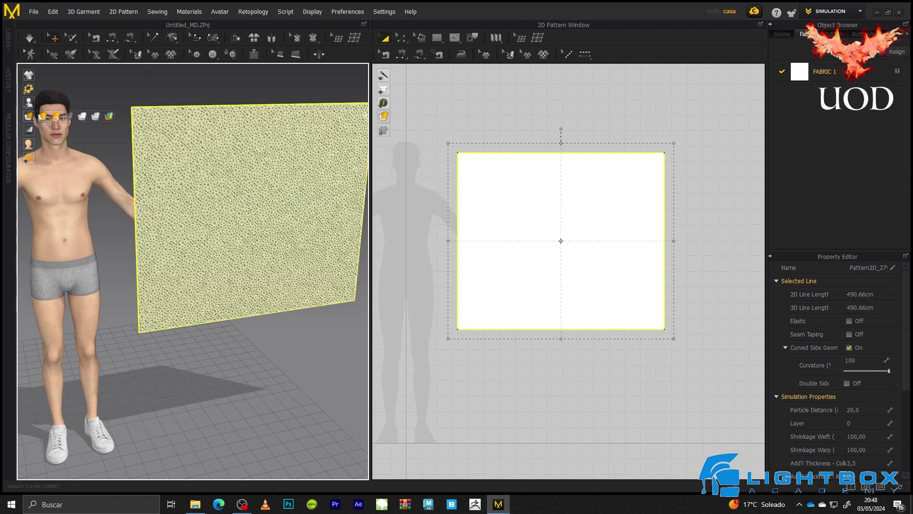
pyautogui.click(75, 117)
pyautogui.click(229, 345)
pyautogui.scroll(-2, 229, 212)
pyautogui.moveTo(228, 212); pyautogui.dragTo(249, 214, button='right')
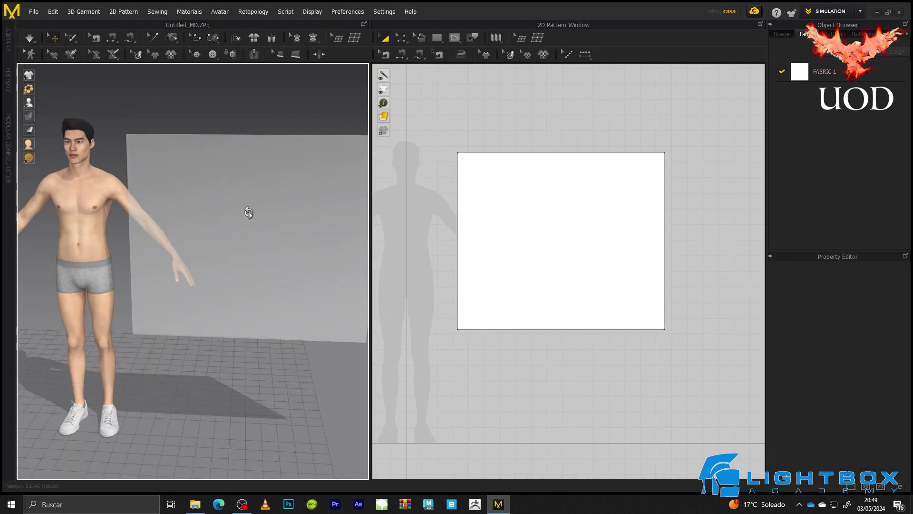
pyautogui.click(42, 117)
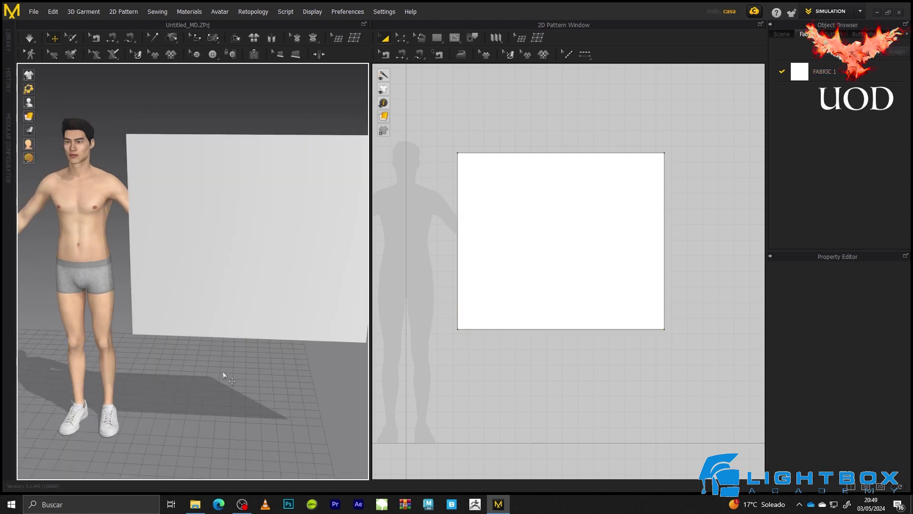
# Step: Assign a new fabric, FABRIC 2, to the white rectangle panel and show its properties
pyautogui.scroll(-2, 228, 354)
pyautogui.moveTo(237, 356); pyautogui.dragTo(252, 361, button='right')
pyautogui.click(607, 193)
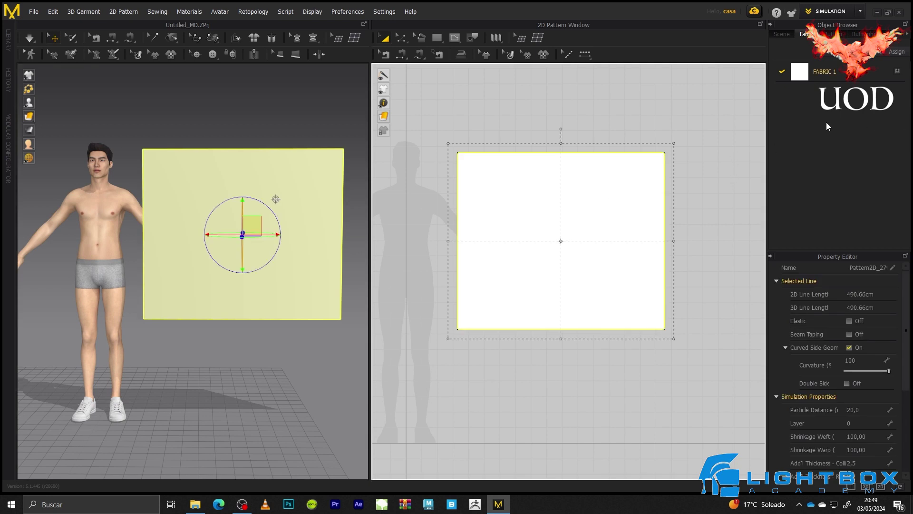
pyautogui.click(903, 54)
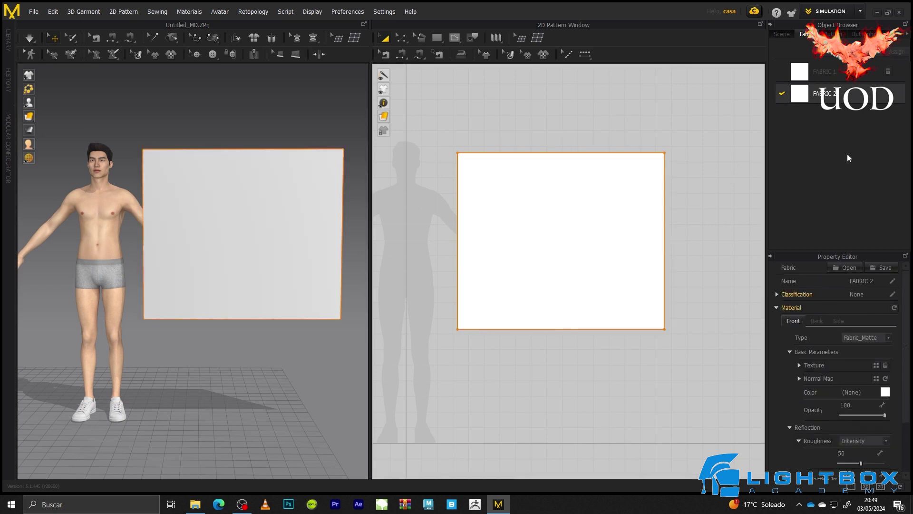
pyautogui.click(561, 141)
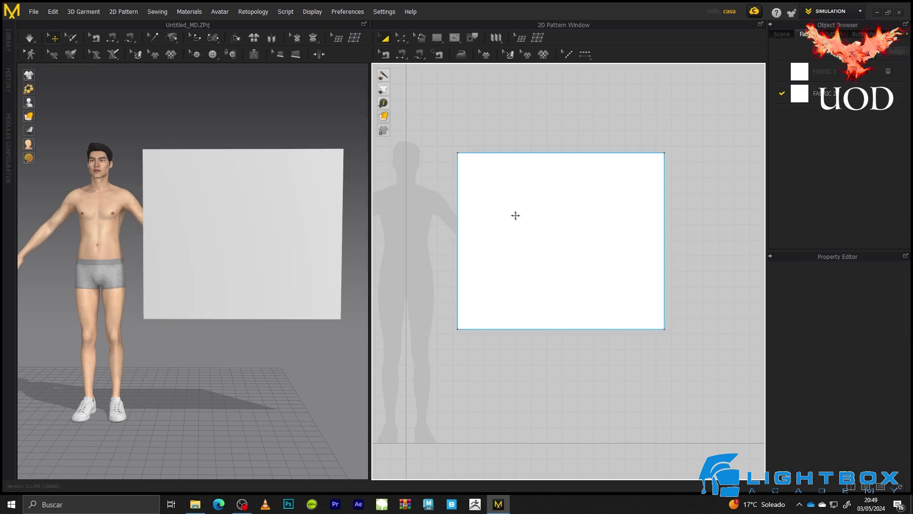
pyautogui.click(848, 93)
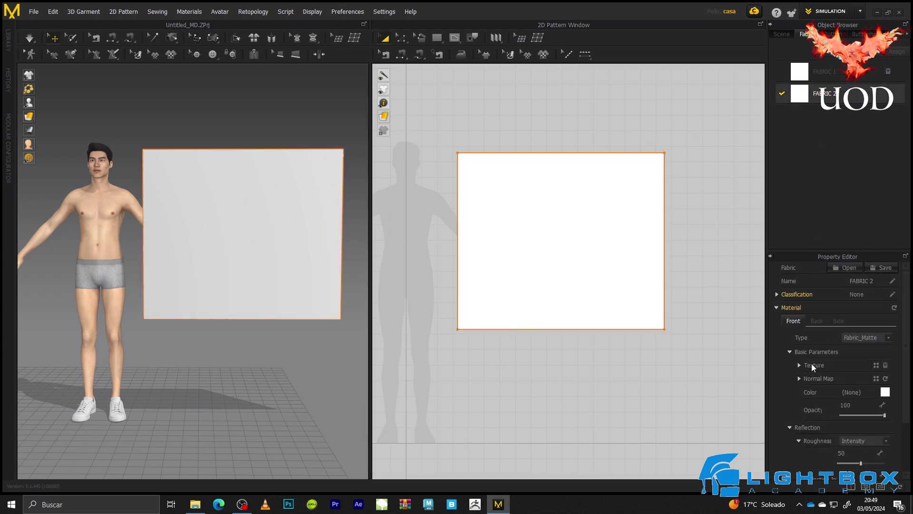
# Step: Load patronaje.png from the Escritorio folder as FABRIC 2's texture
pyautogui.click(876, 365)
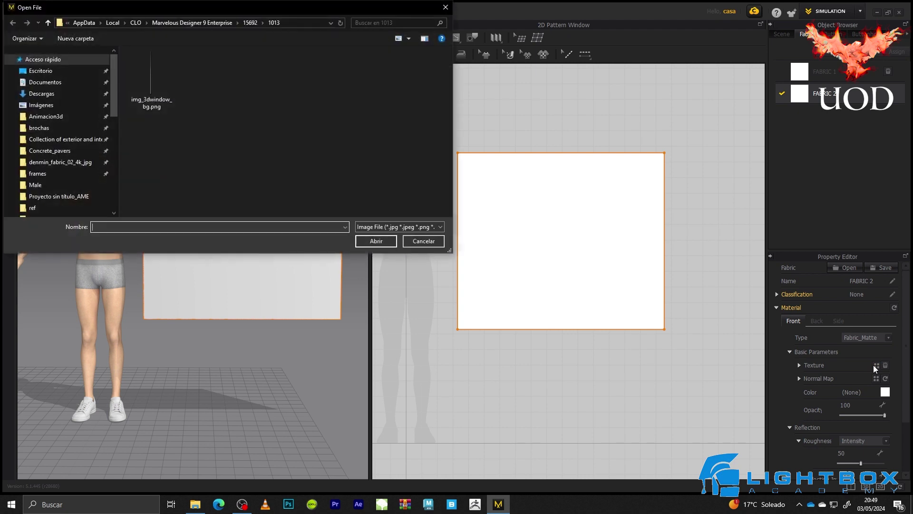
pyautogui.click(41, 70)
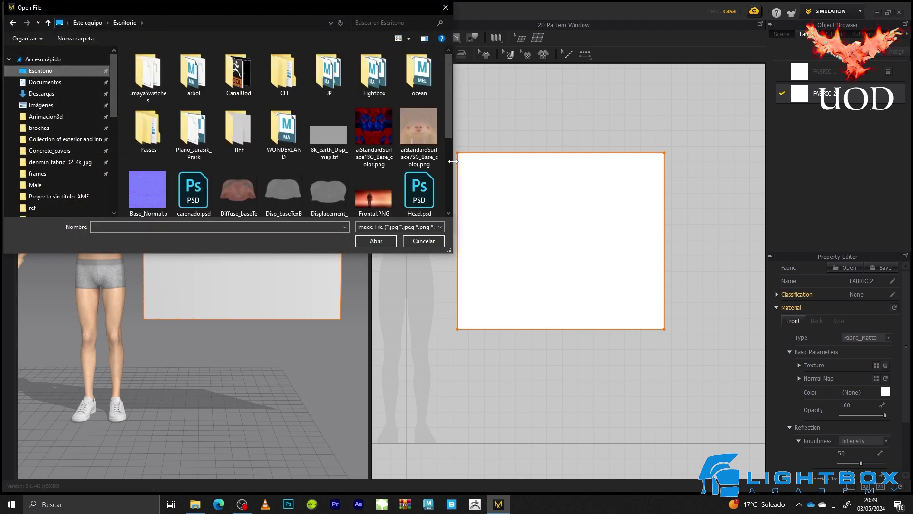
pyautogui.moveTo(448, 127); pyautogui.dragTo(450, 207)
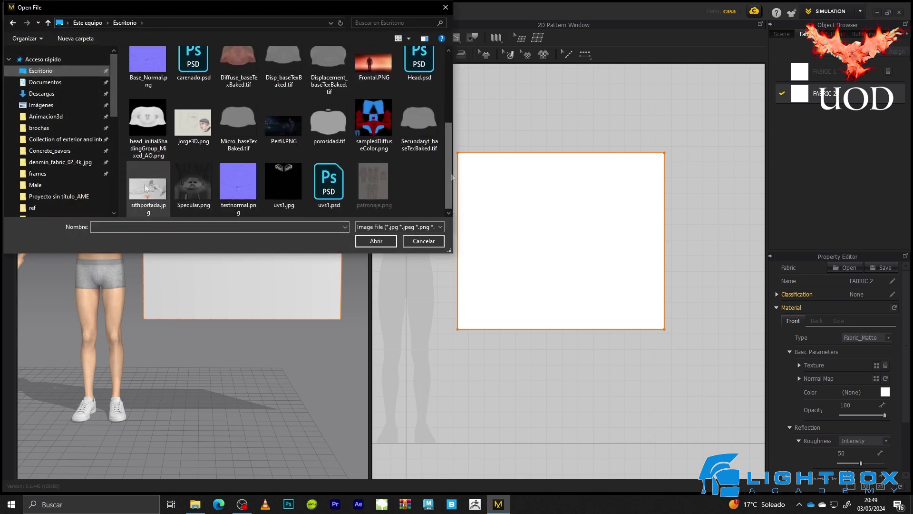
pyautogui.click(385, 186)
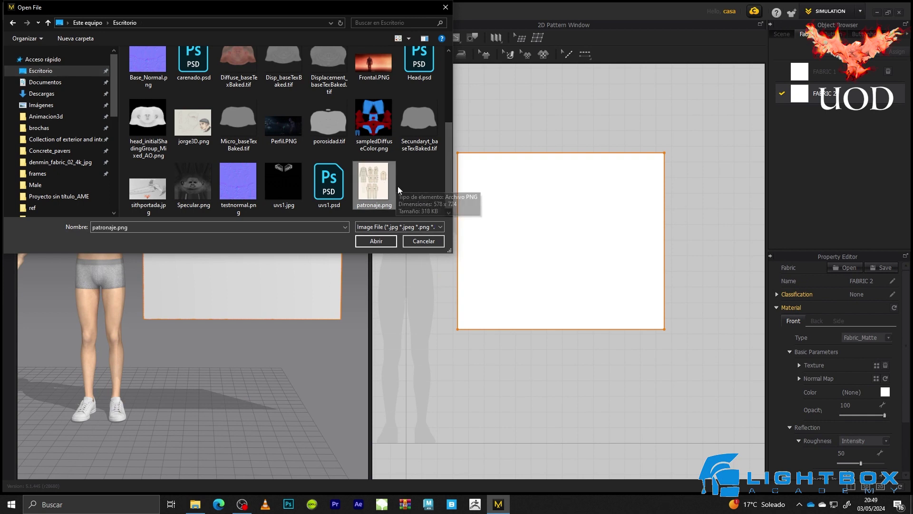
pyautogui.click(376, 241)
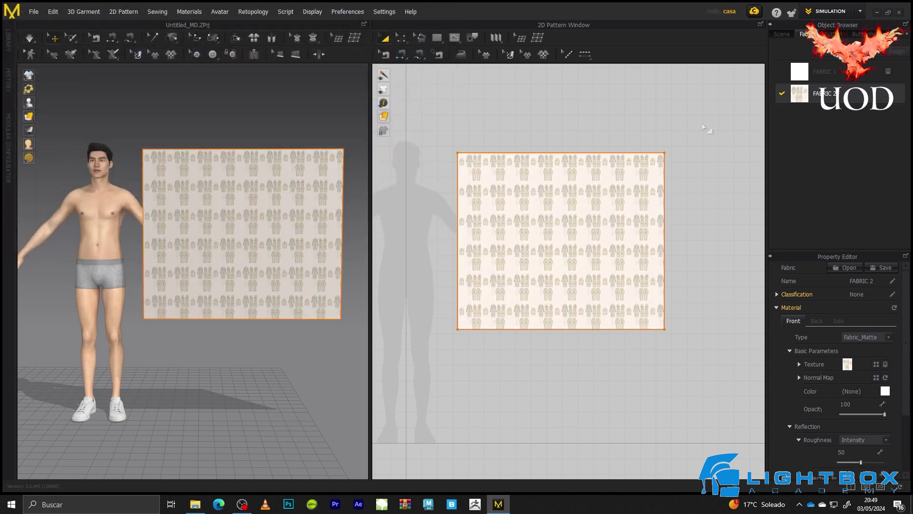
pyautogui.scroll(4, 556, 209)
pyautogui.click(554, 198)
pyautogui.scroll(4, 556, 199)
pyautogui.scroll(-5, 562, 200)
pyautogui.scroll(4, 568, 195)
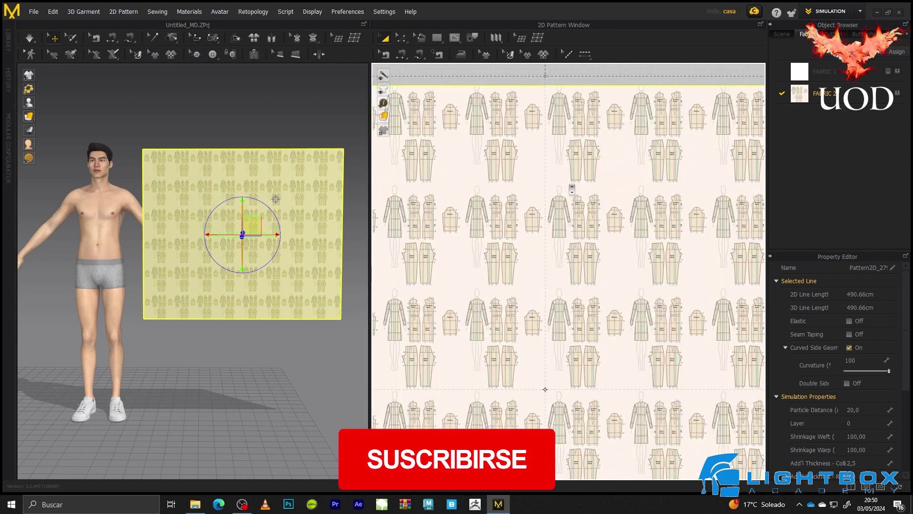
pyautogui.scroll(-5, 566, 200)
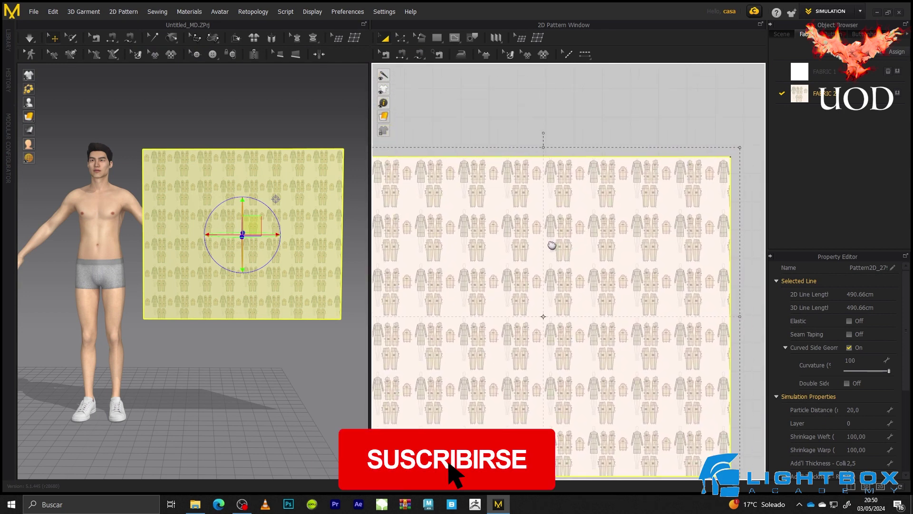
# Step: Rotate and enlarge the panel's fabric print with the Edit Texture tool
pyautogui.click(509, 55)
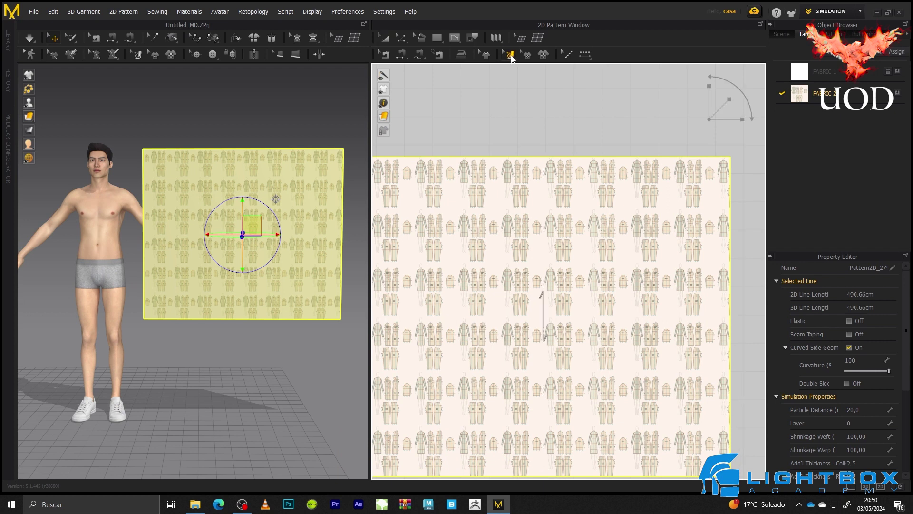
pyautogui.click(714, 123)
pyautogui.click(574, 244)
pyautogui.moveTo(710, 89); pyautogui.dragTo(875, 23)
pyautogui.scroll(-2, 607, 191)
pyautogui.moveTo(729, 99); pyautogui.dragTo(734, 94)
pyautogui.moveTo(714, 98); pyautogui.dragTo(720, 98)
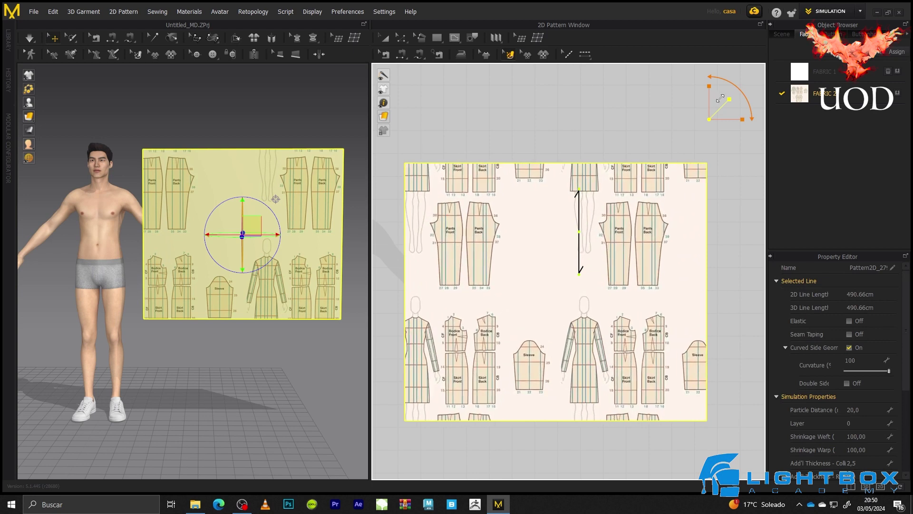
# Step: Shift and further enlarge the print until one pattern sheet fills the panel
pyautogui.moveTo(580, 233); pyautogui.dragTo(662, 124)
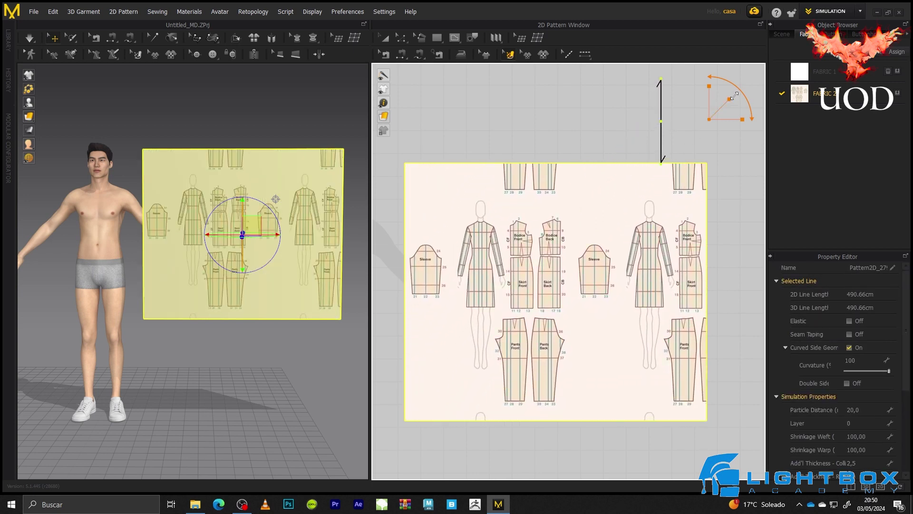
pyautogui.moveTo(739, 94); pyautogui.dragTo(745, 92)
pyautogui.moveTo(552, 269); pyautogui.dragTo(632, 214)
pyautogui.moveTo(729, 100); pyautogui.dragTo(731, 99)
pyautogui.click(571, 111)
pyautogui.moveTo(544, 215); pyautogui.dragTo(547, 214)
pyautogui.moveTo(547, 271); pyautogui.dragTo(561, 203, button='middle')
pyautogui.click(542, 360)
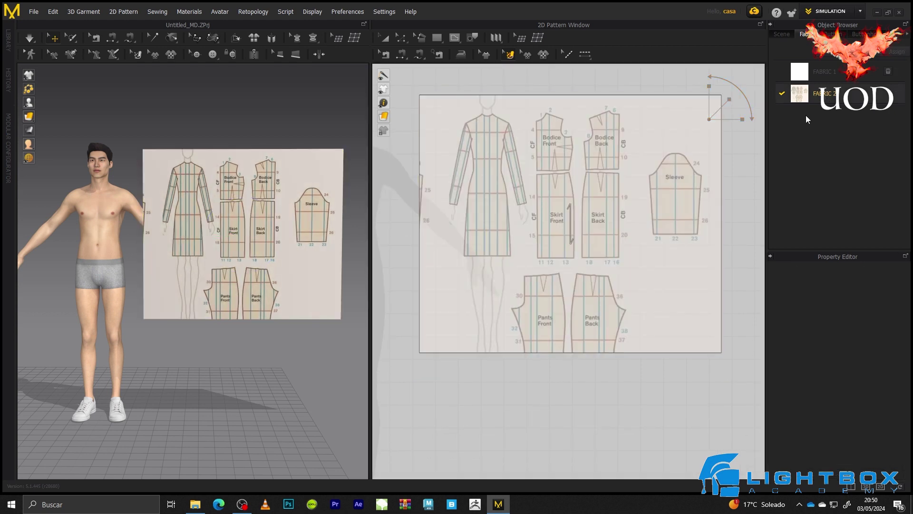
# Step: Extend the panel's bottom edge down to the pattern sheet's bottom
pyautogui.click(602, 227)
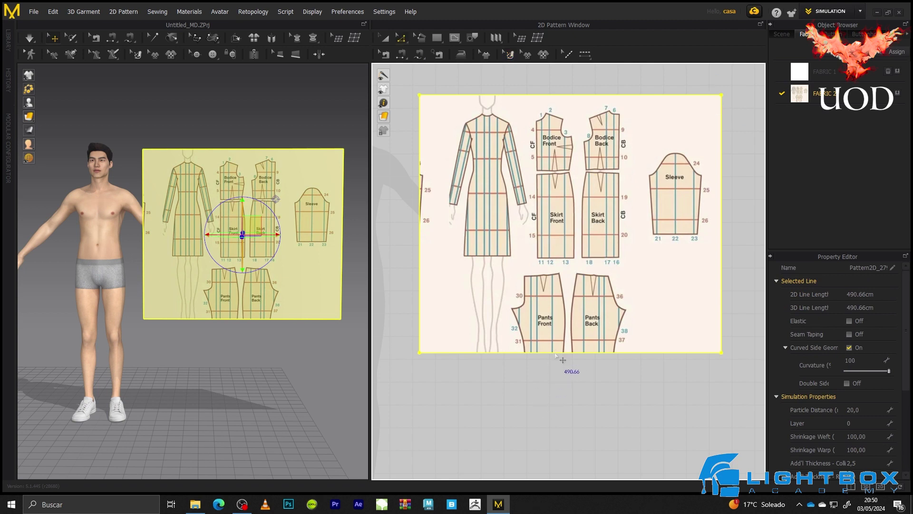
pyautogui.click(523, 395)
pyautogui.press('z')
pyautogui.click(508, 353)
pyautogui.moveTo(508, 355); pyautogui.dragTo(506, 368)
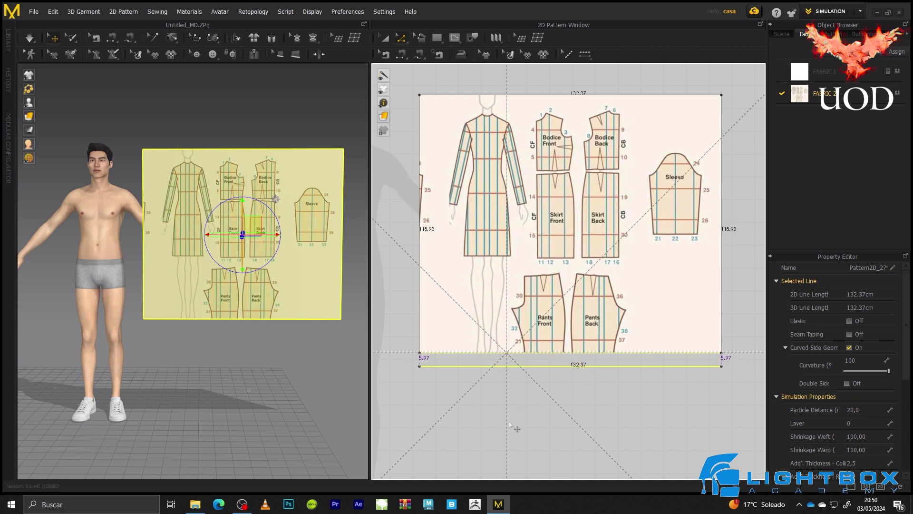
pyautogui.click(649, 410)
pyautogui.moveTo(547, 366); pyautogui.dragTo(547, 419)
# Step: Trim the panel's left edge to the sheet and show FABRIC 1's material settings
pyautogui.moveTo(426, 222); pyautogui.dragTo(444, 228)
pyautogui.click(729, 154)
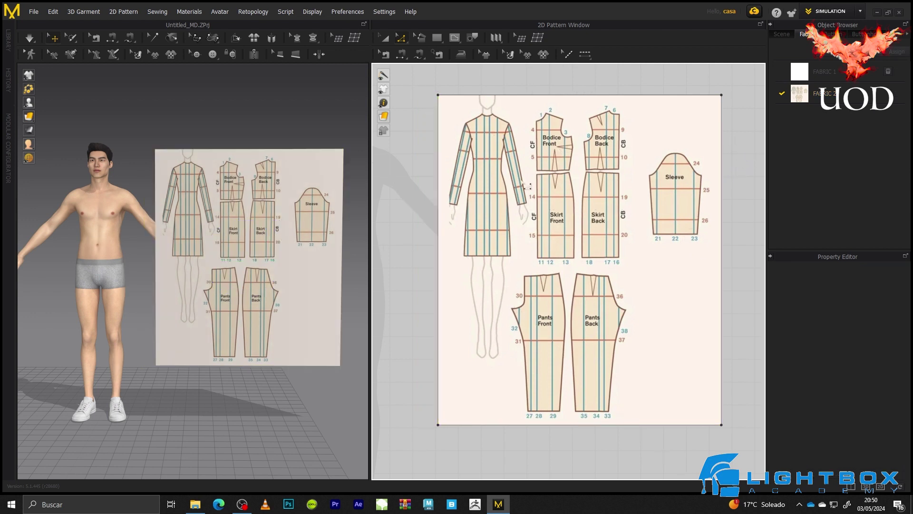
pyautogui.moveTo(569, 151); pyautogui.dragTo(562, 169, button='right')
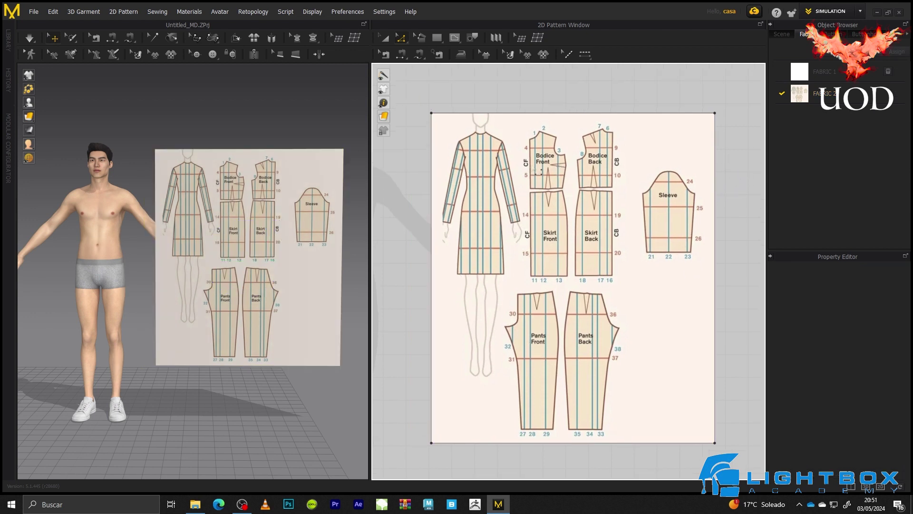
pyautogui.click(833, 69)
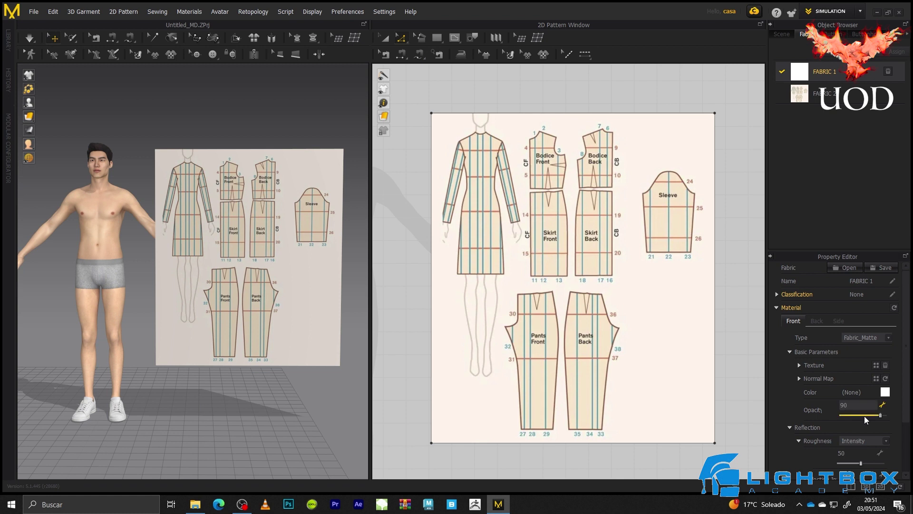
# Step: Set FABRIC 1's opacity to 50
pyautogui.click(855, 405)
pyautogui.press('Return')
pyautogui.scroll(5, 498, 151)
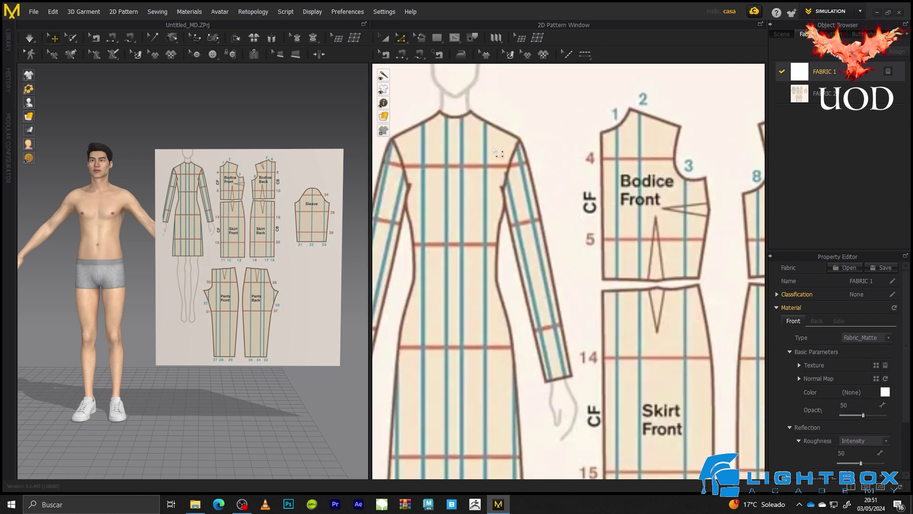
# Step: Trace the Bodice Front's corners with the Polygon tool, closing the outline into a new pattern
pyautogui.press('s')
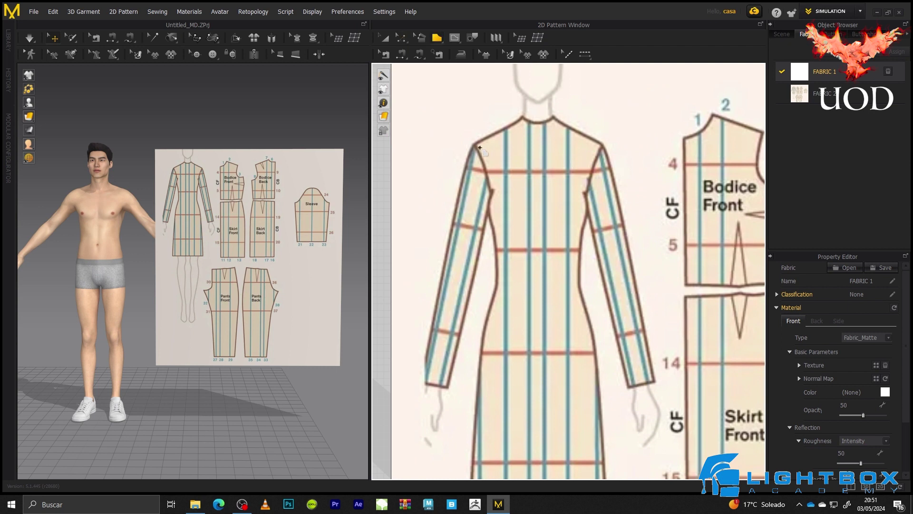
pyautogui.scroll(3, 497, 190)
pyautogui.scroll(3, 506, 159)
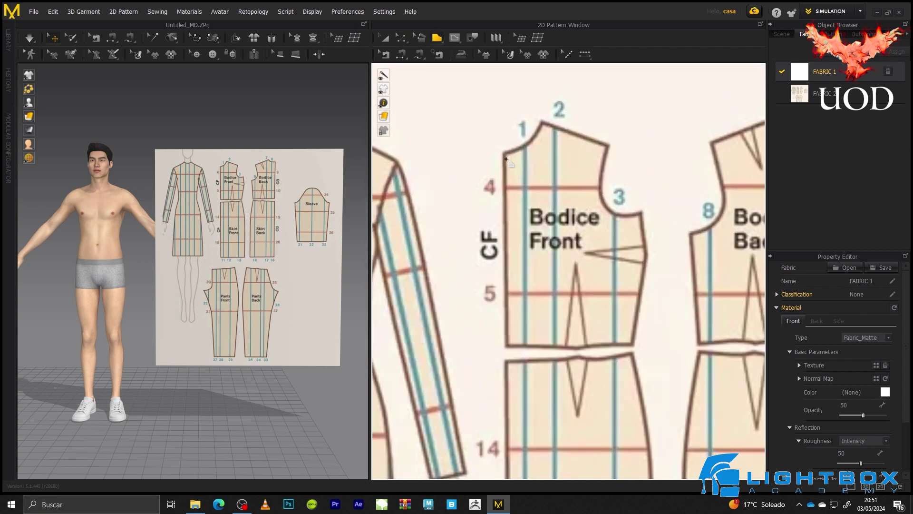
pyautogui.click(504, 152)
pyautogui.click(540, 122)
pyautogui.click(609, 146)
pyautogui.click(640, 210)
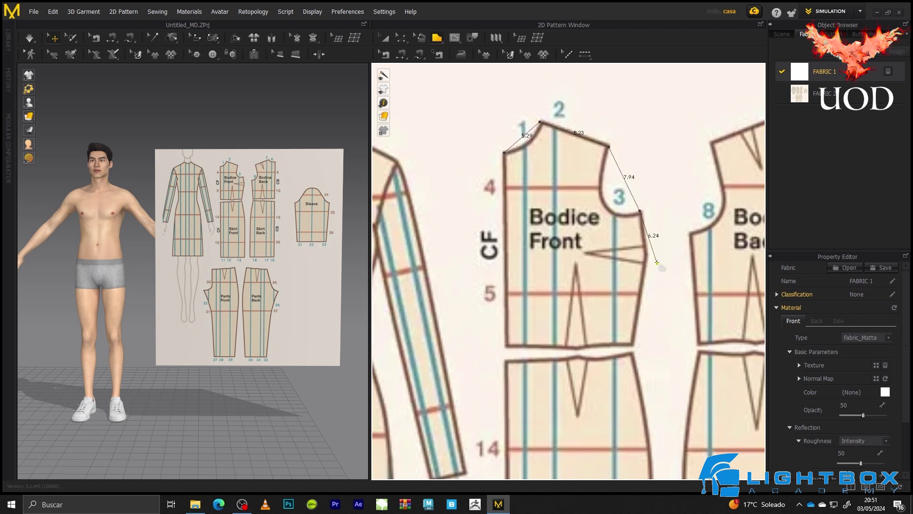
pyautogui.click(648, 254)
pyautogui.click(632, 345)
pyautogui.click(580, 349)
pyautogui.click(507, 348)
pyautogui.click(504, 153)
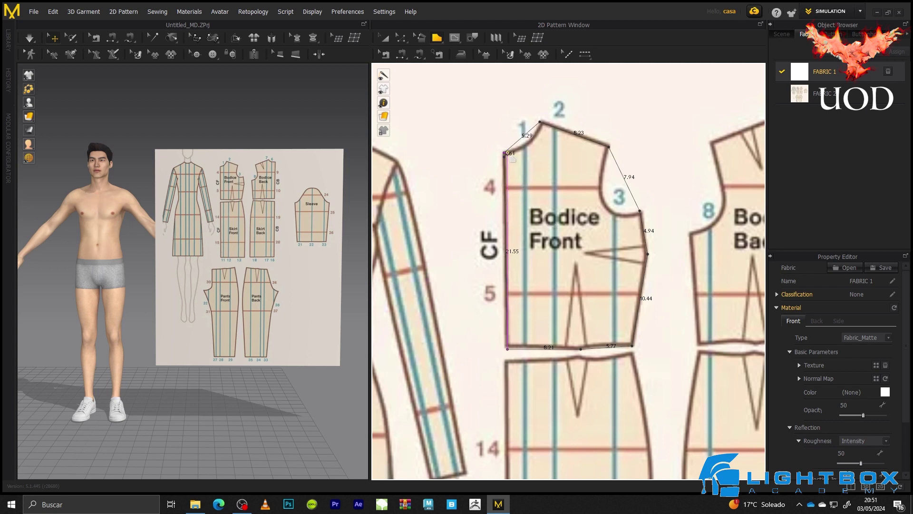
pyautogui.click(504, 153)
pyautogui.scroll(3, 495, 155)
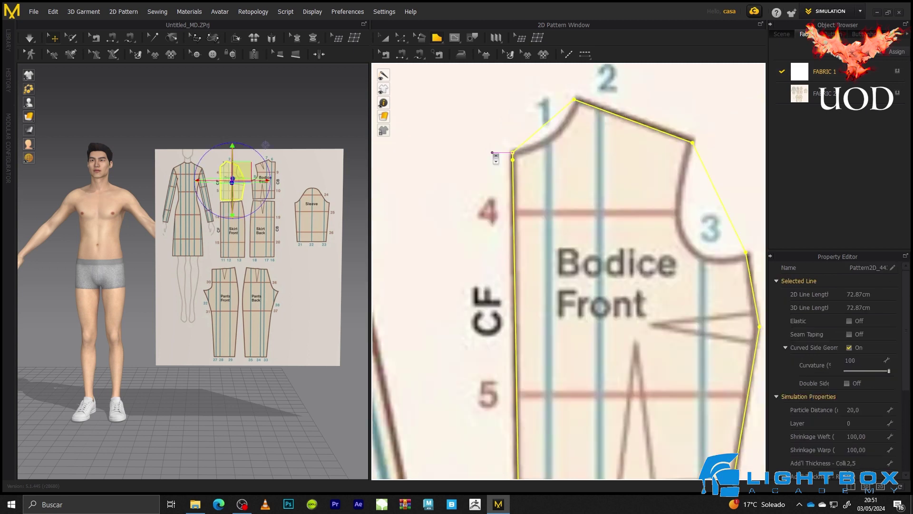
# Step: Delete the stray extra point from the traced Bodice Front
pyautogui.press('a')
pyautogui.click(533, 177)
pyautogui.press('z')
pyautogui.click(464, 187)
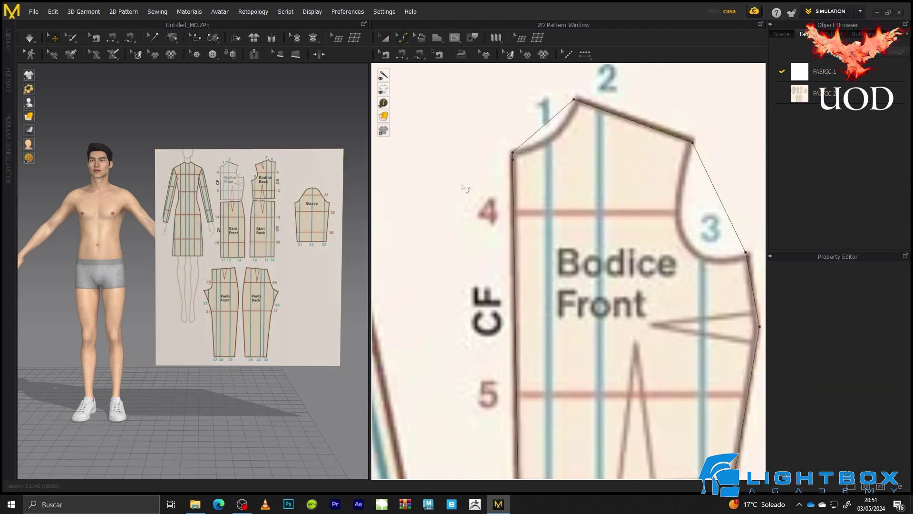
pyautogui.click(512, 160)
pyautogui.press('Delete')
# Step: Curve the Bodice Front's neckline and armhole to follow the drawing
pyautogui.press('c')
pyautogui.moveTo(545, 125); pyautogui.dragTo(555, 135)
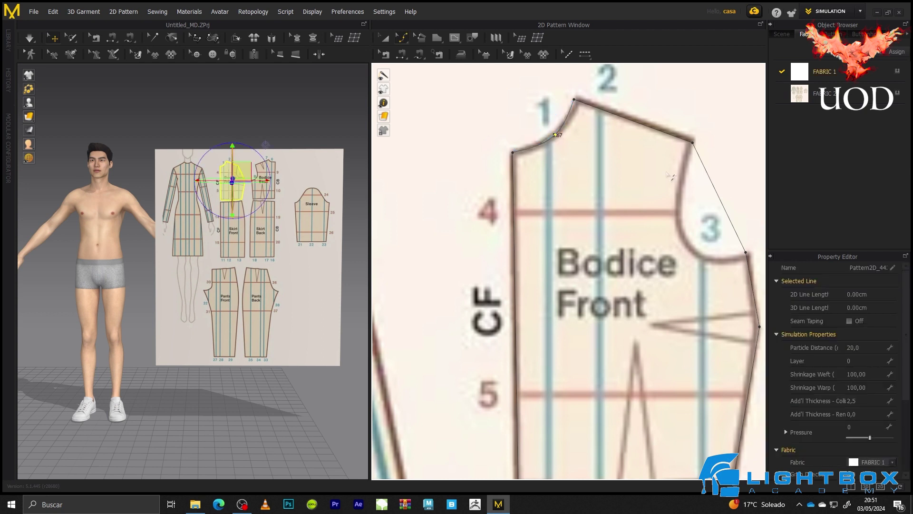
pyautogui.moveTo(679, 189); pyautogui.dragTo(665, 189, button='middle')
pyautogui.click(535, 136)
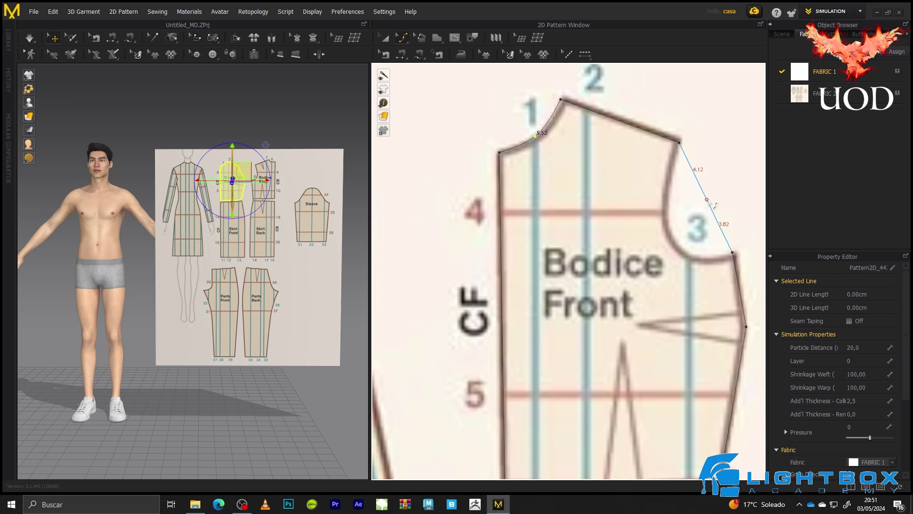
pyautogui.moveTo(706, 197); pyautogui.dragTo(683, 256)
pyautogui.moveTo(721, 188); pyautogui.dragTo(636, 136, button='middle')
pyautogui.moveTo(654, 200); pyautogui.dragTo(647, 206)
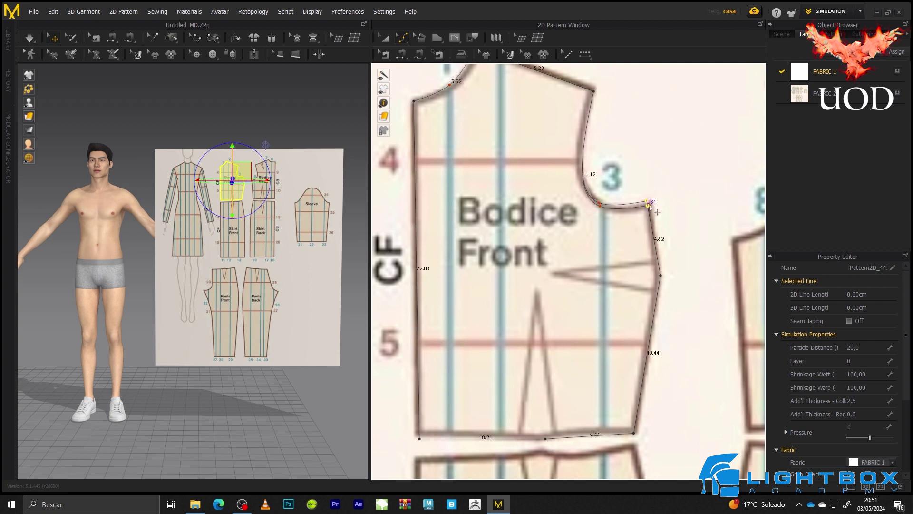
pyautogui.click(593, 90)
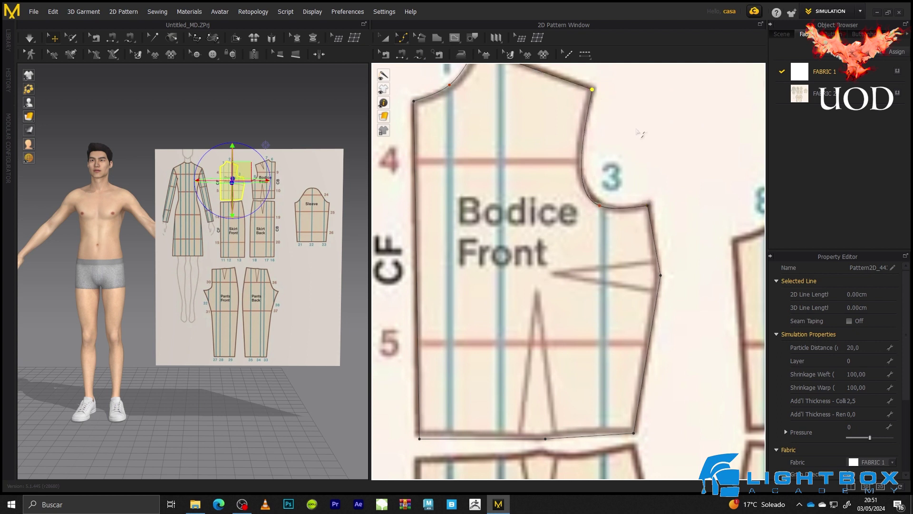
pyautogui.scroll(-2, 641, 136)
pyautogui.moveTo(653, 183); pyautogui.dragTo(647, 130, button='middle')
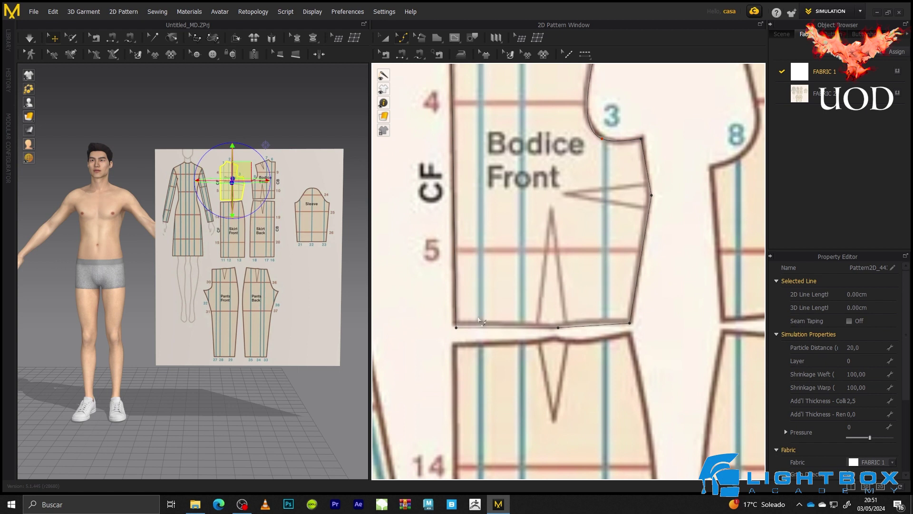
pyautogui.scroll(-5, 478, 320)
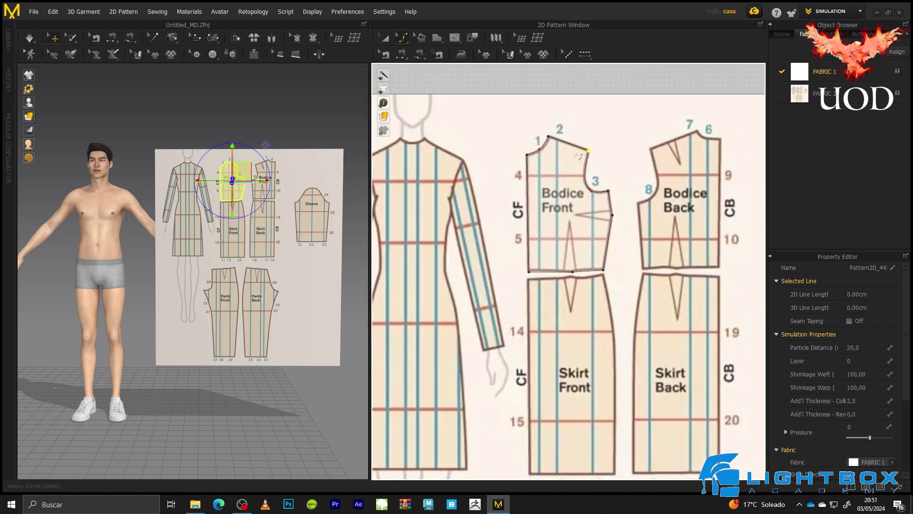
# Step: Move the traced Bodice Front forward so it sits just in front of the reference panel
pyautogui.press('a')
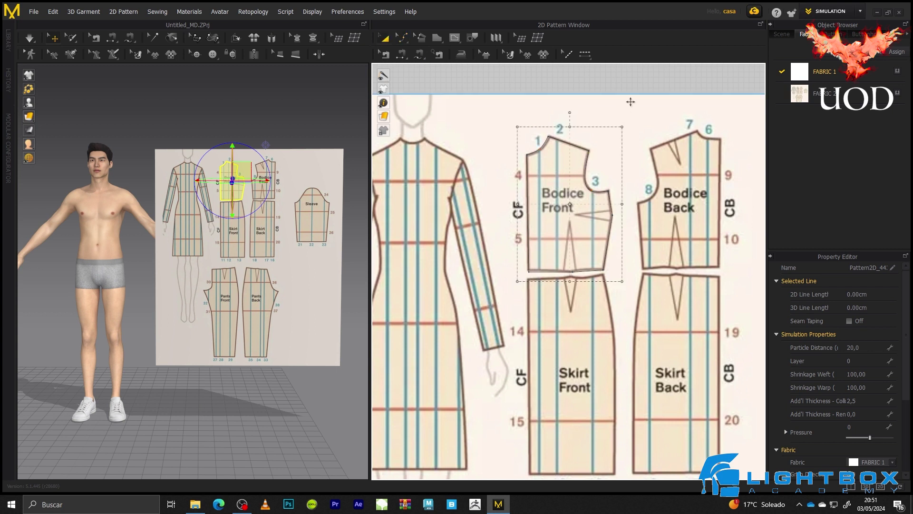
pyautogui.click(580, 179)
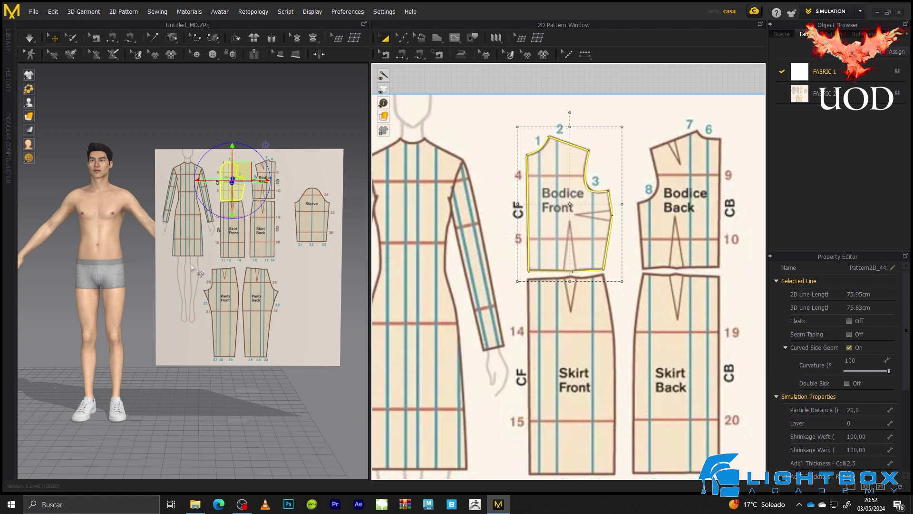
pyautogui.moveTo(200, 267); pyautogui.dragTo(264, 176, button='right')
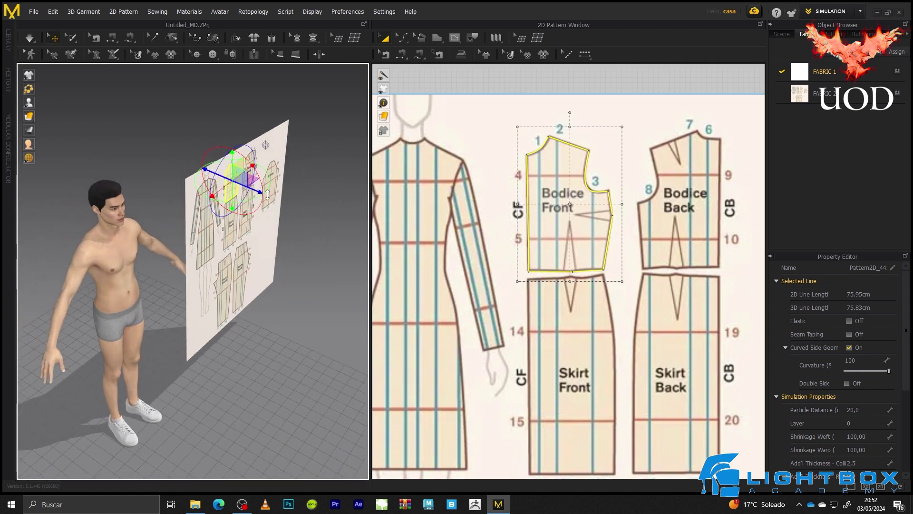
pyautogui.moveTo(267, 195); pyautogui.dragTo(300, 206)
pyautogui.click(306, 330)
pyautogui.moveTo(307, 330); pyautogui.dragTo(248, 284, button='right')
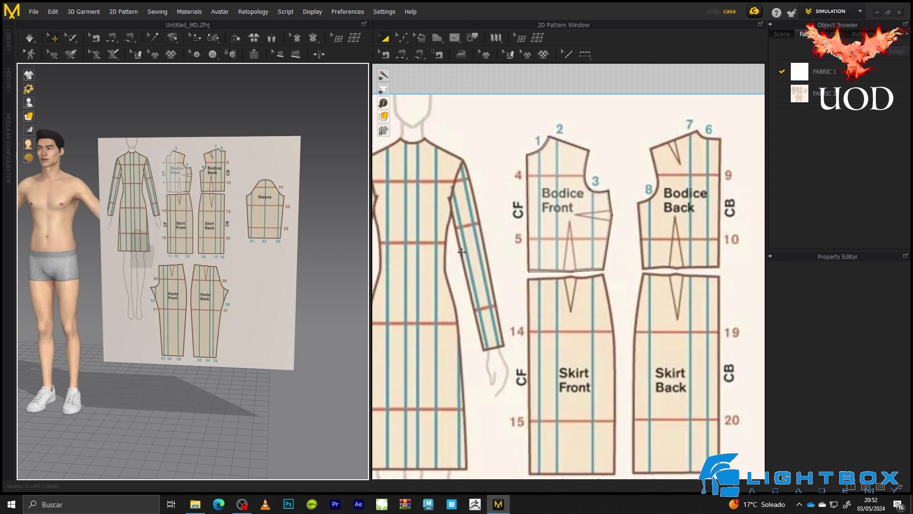
pyautogui.moveTo(87, 218); pyautogui.dragTo(228, 230, button='middle')
pyautogui.scroll(2, 226, 233)
pyautogui.moveTo(224, 258); pyautogui.dragTo(230, 251, button='right')
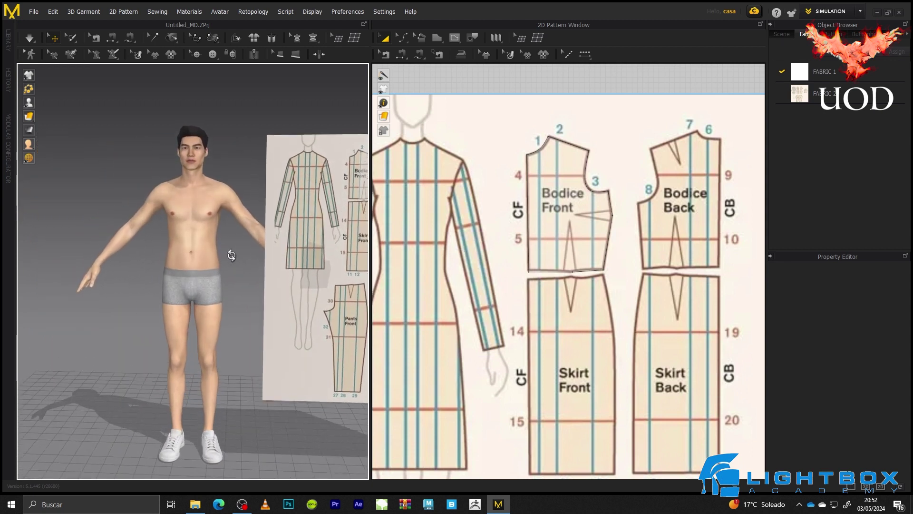